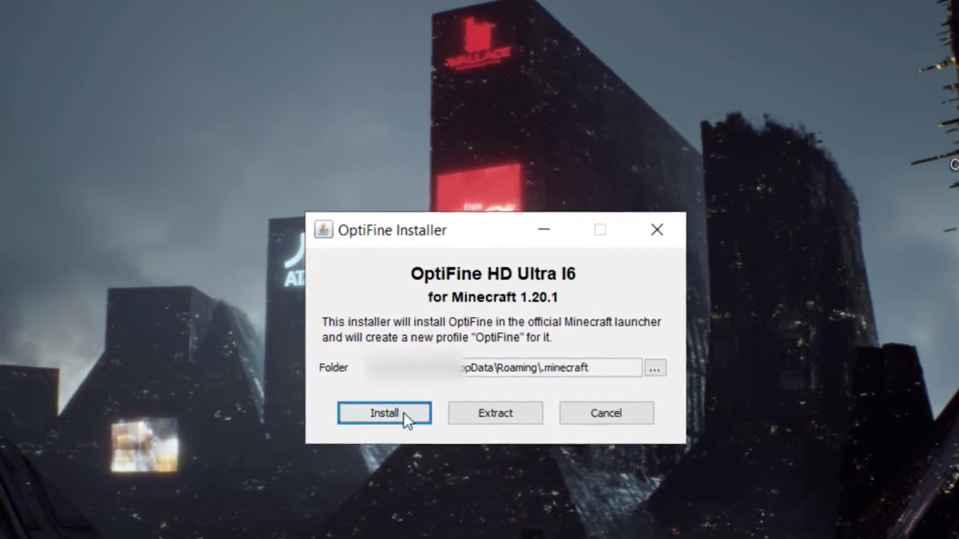
# Install OptiFine HD Ultra I6 for Minecraft 1.20.1 into the .minecraft folder.
pyautogui.click(402, 409)
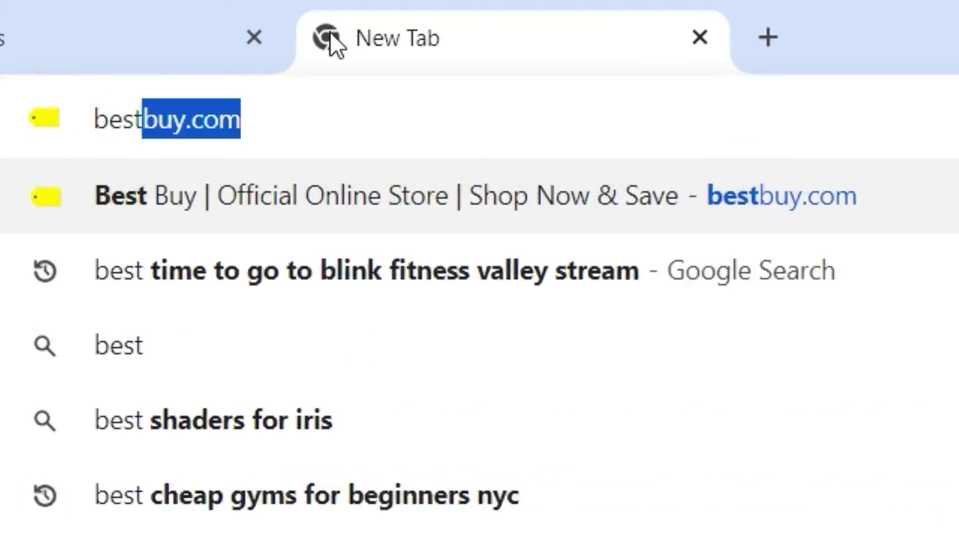
# Search the web for "best shaders for me" and look through the BSL Shaders website, including its FAQs.
pyautogui.write('shaders for m')
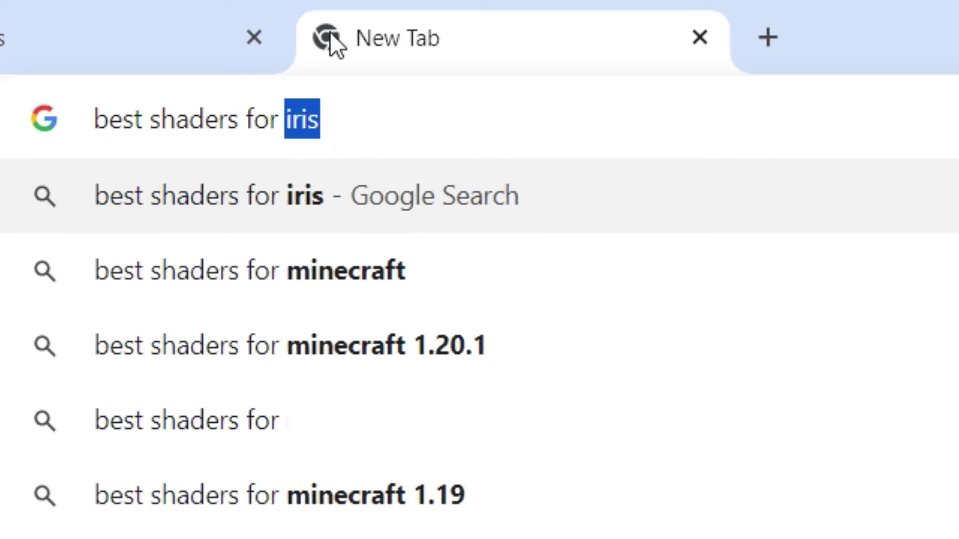
pyautogui.press('Return')
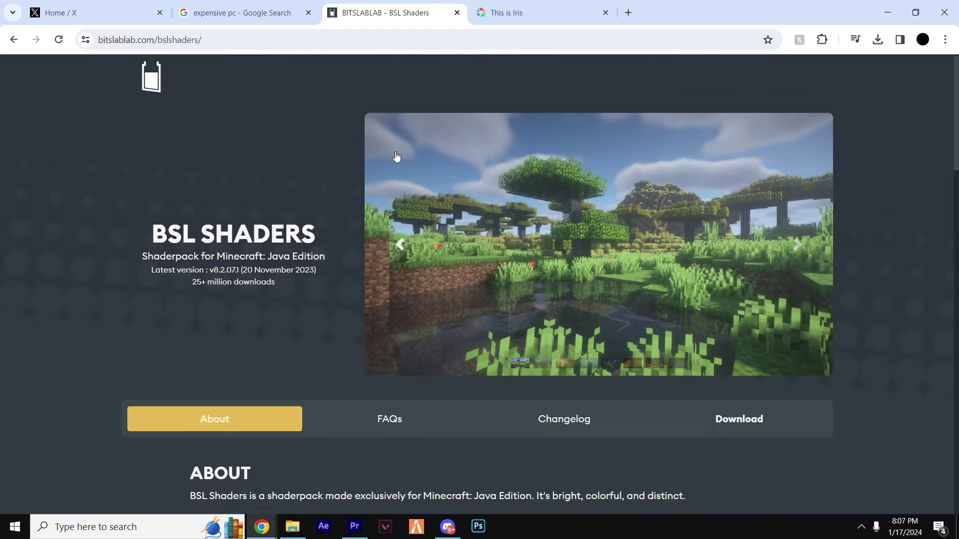
pyautogui.scroll(-7, 396, 157)
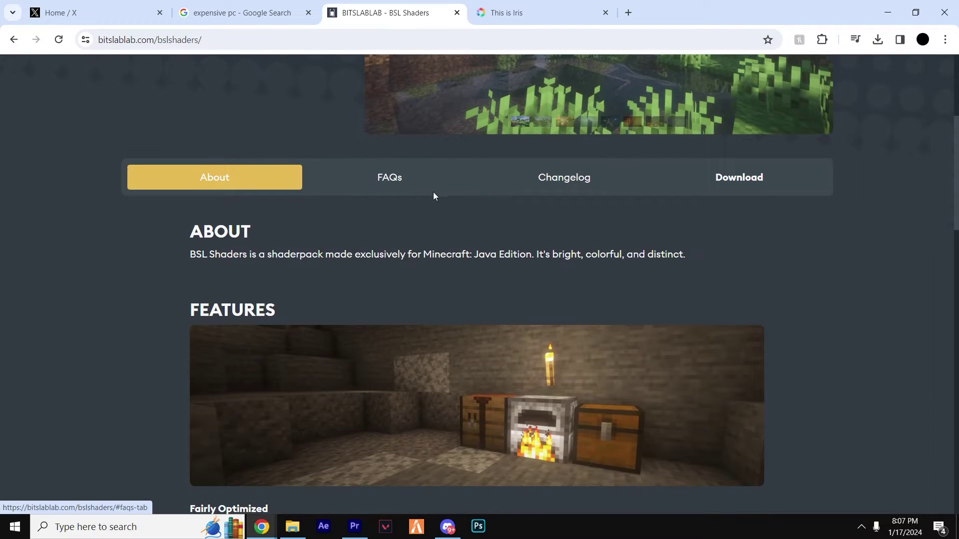
pyautogui.scroll(-6, 499, 247)
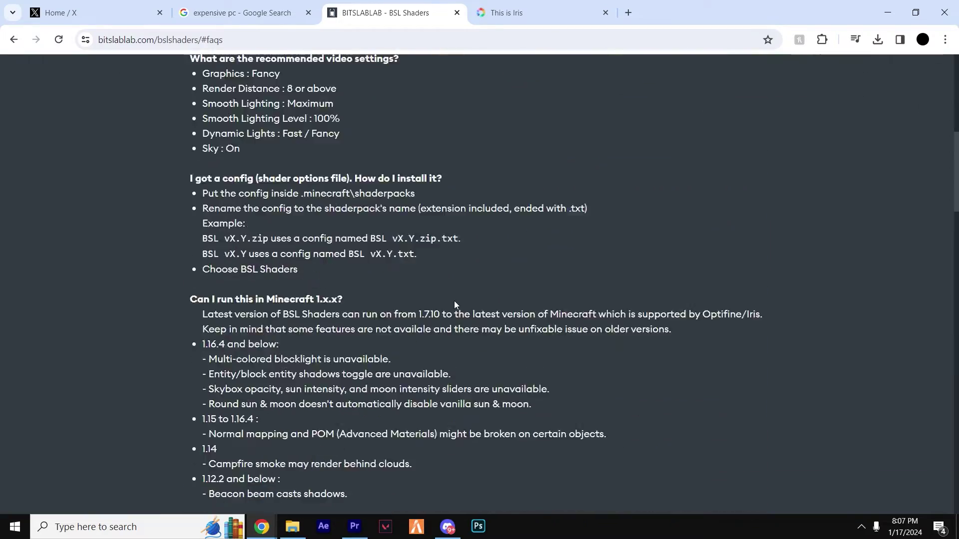
pyautogui.scroll(-16, 454, 301)
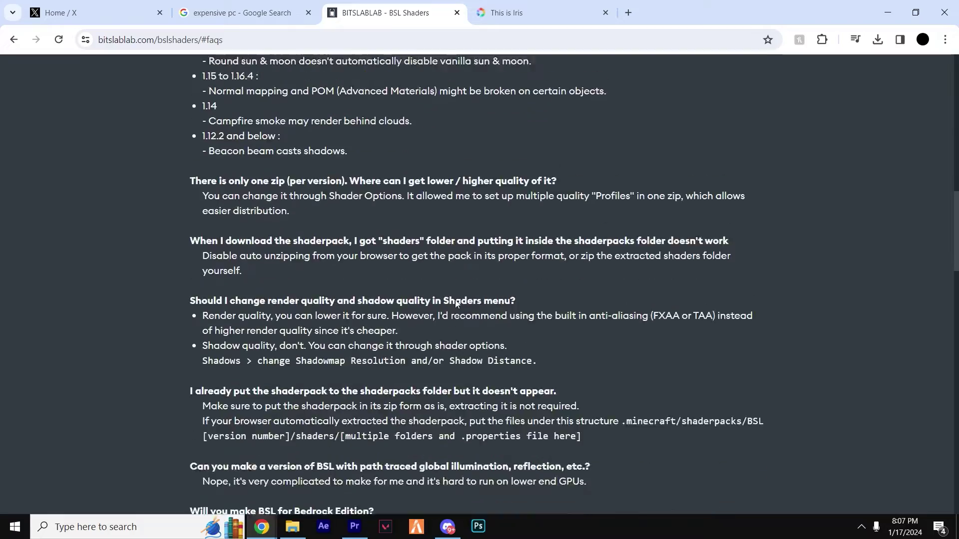
pyautogui.scroll(-3, 456, 300)
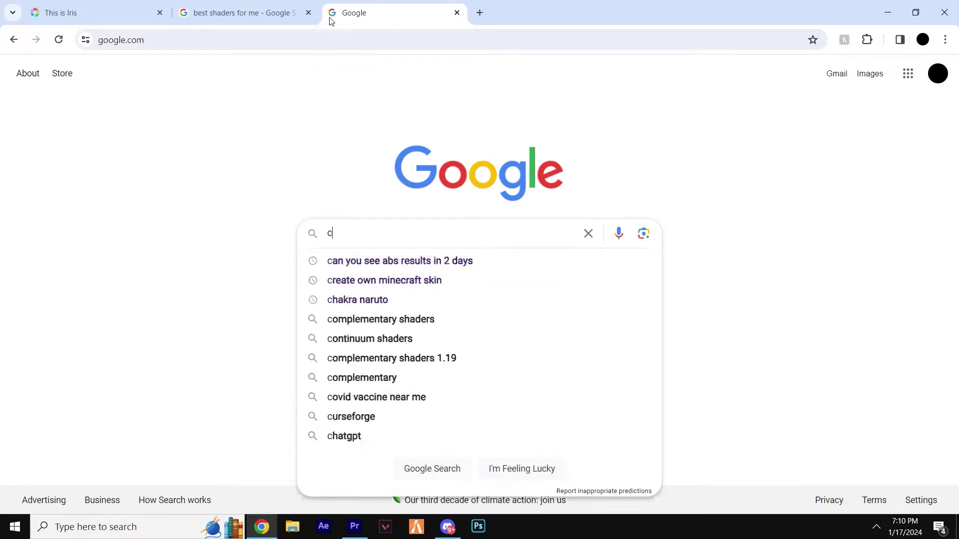
# Search Google for CurseForge shaders to reach CurseForge's Minecraft shaders listing.
pyautogui.write('ursefo')
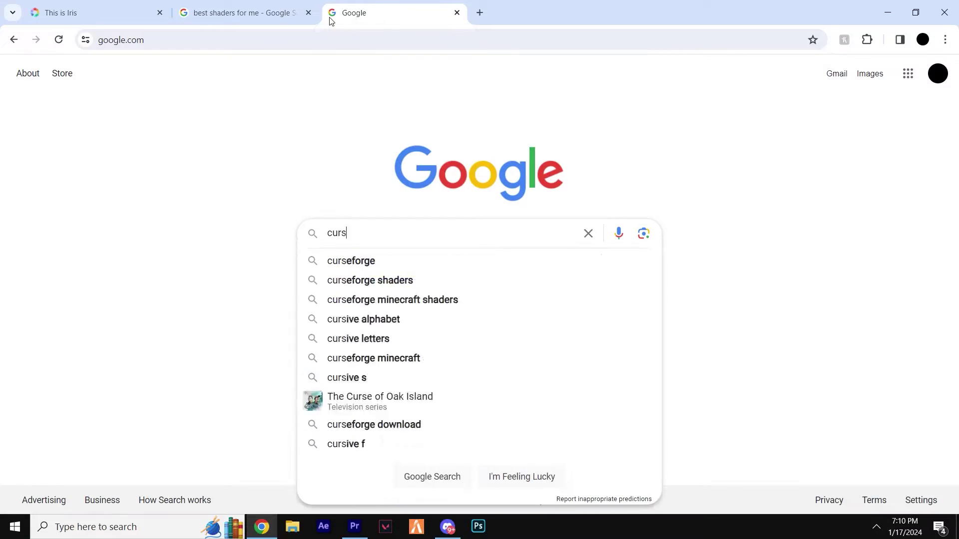
pyautogui.press('Down')
pyautogui.press('Down')
pyautogui.press('Return')
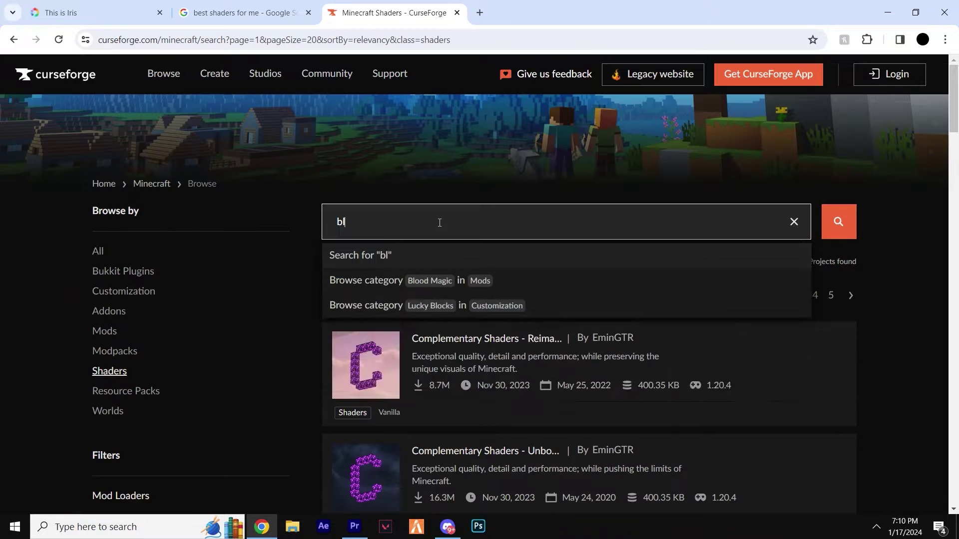
# Find BSL Shaders in the CurseForge shaders listing and download its BSL v8.2.07.1 file.
pyautogui.write('shaders')
pyautogui.press('Return')
pyautogui.click(435, 336)
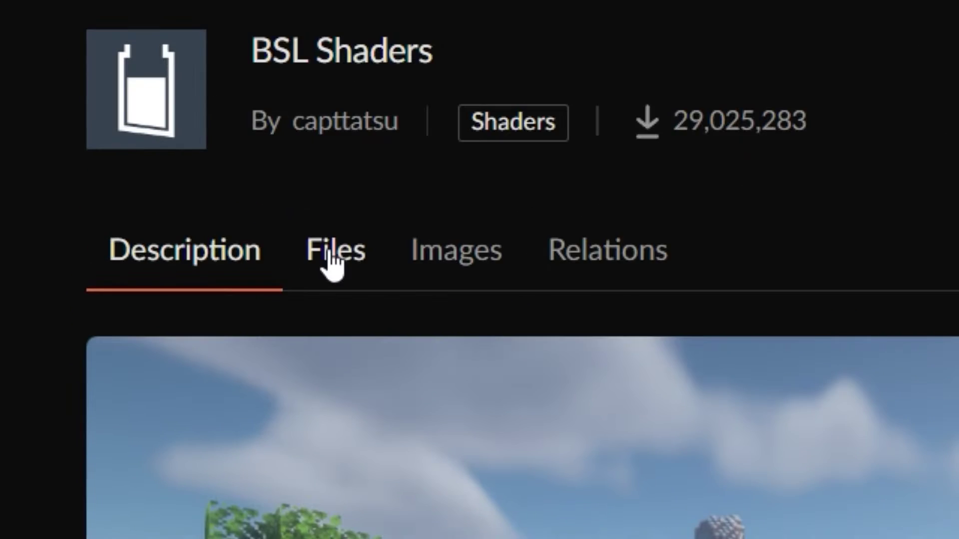
pyautogui.click(331, 257)
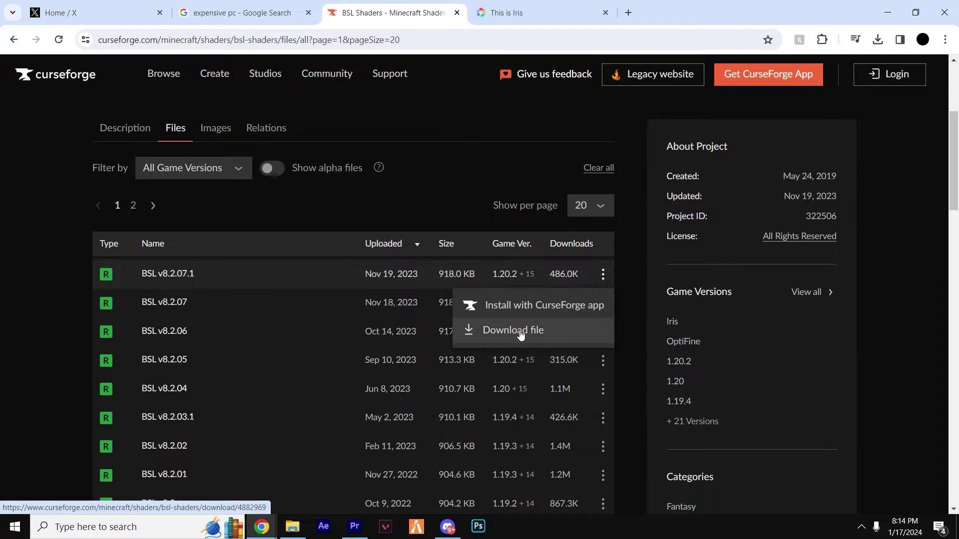
pyautogui.click(526, 338)
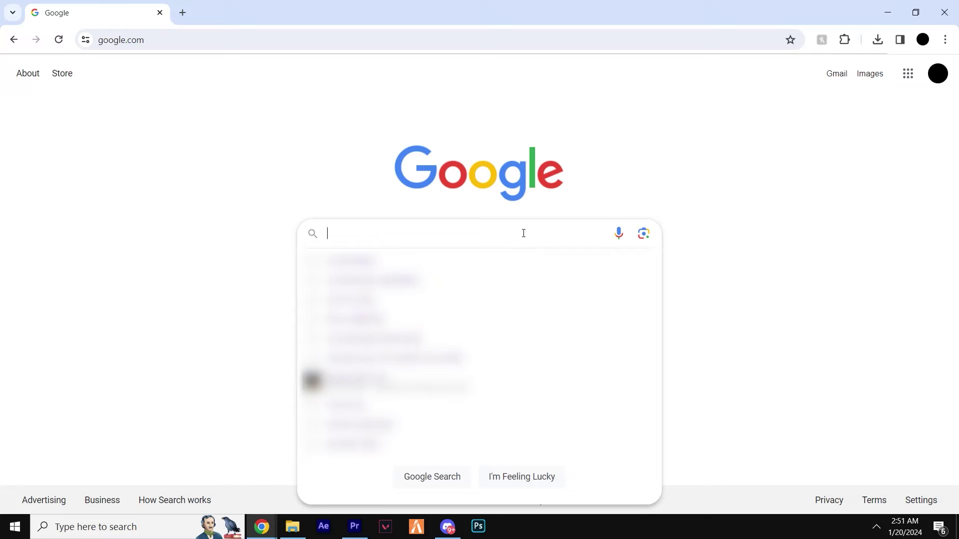
# Search Google for "OPTIFINE DOWNLOAD" and open the OptiFine Downloads page.
pyautogui.write('OPTIFINE DOWNLOAD')
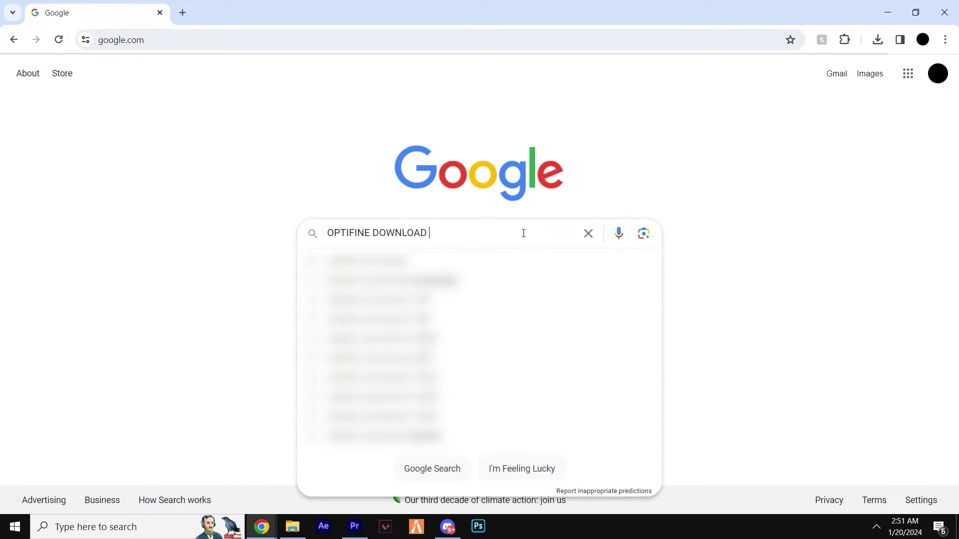
pyautogui.press('Return')
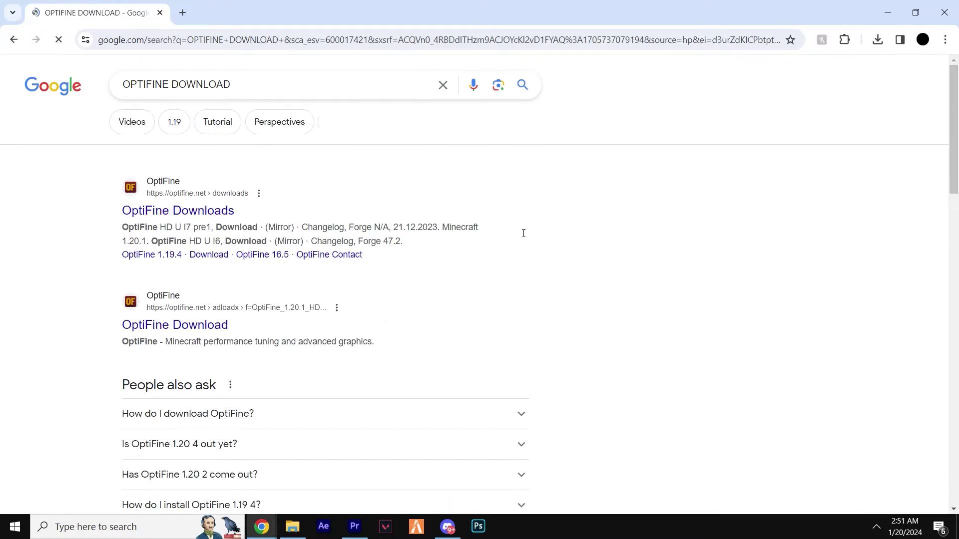
pyautogui.click(182, 210)
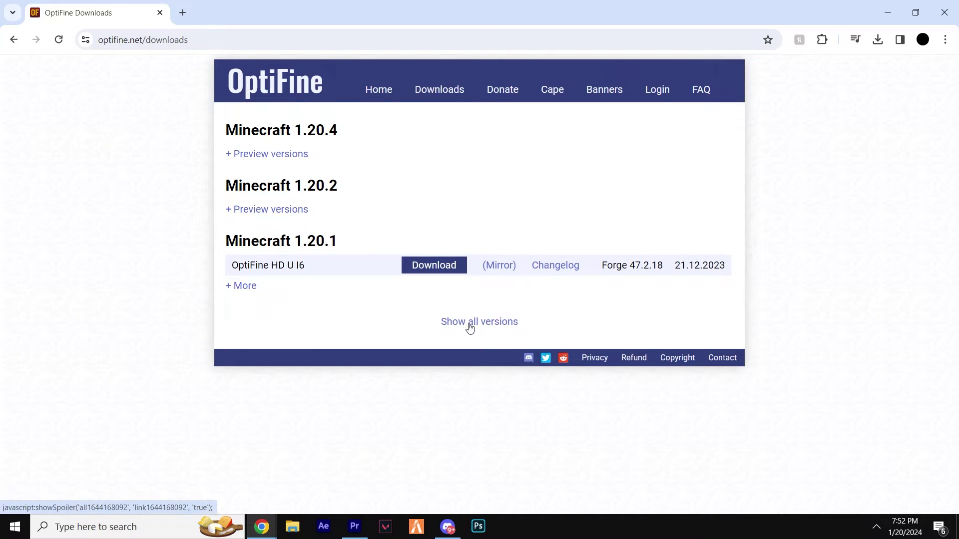
# Show all OptiFine versions and examine which Minecraft releases are offered, including the preview versions for Minecraft 1.20.2.
pyautogui.click(468, 324)
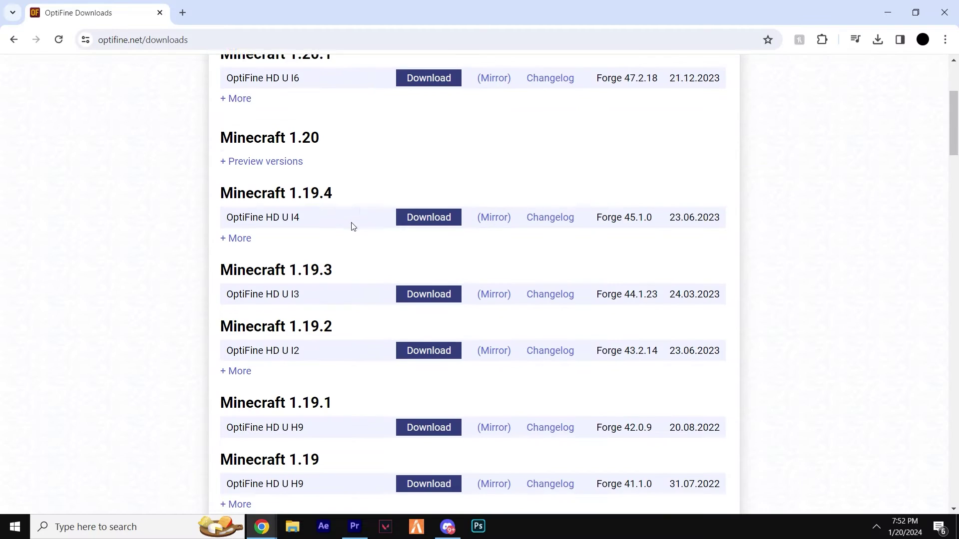
pyautogui.scroll(-6, 354, 227)
pyautogui.scroll(-6, 355, 229)
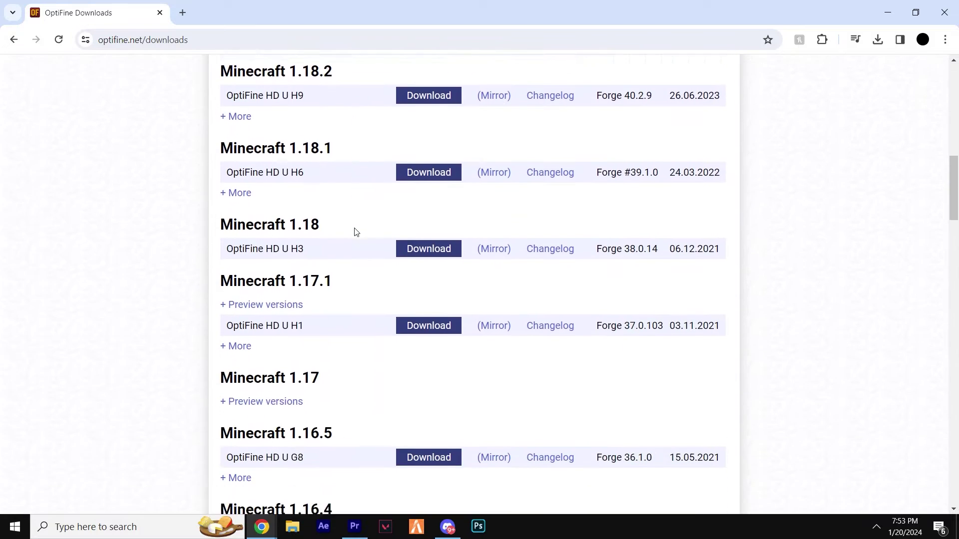
pyautogui.scroll(13, 358, 238)
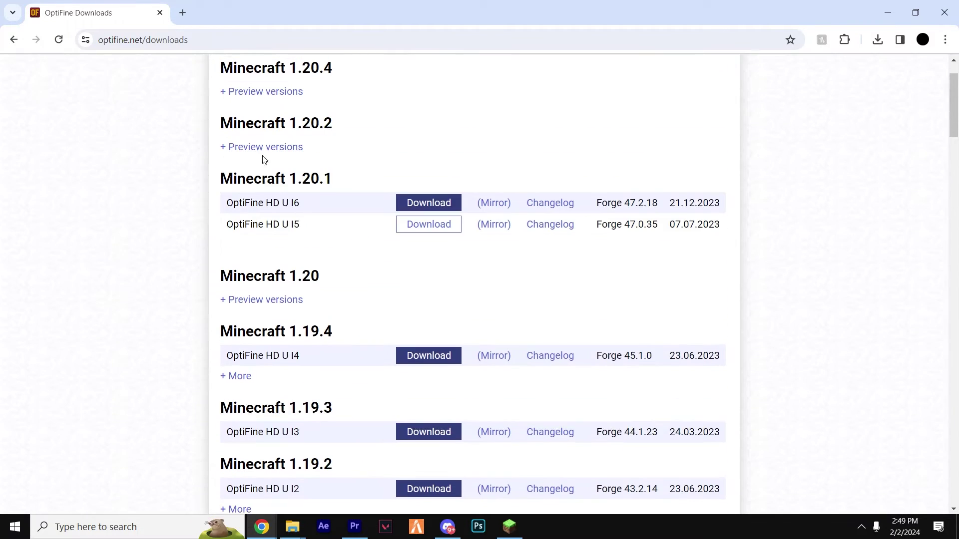
pyautogui.click(278, 148)
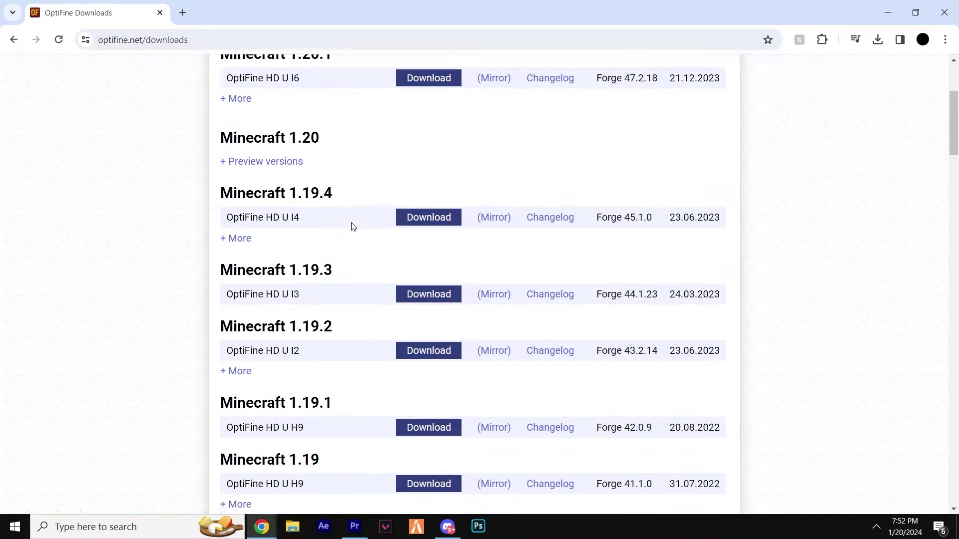
pyautogui.scroll(-6, 353, 225)
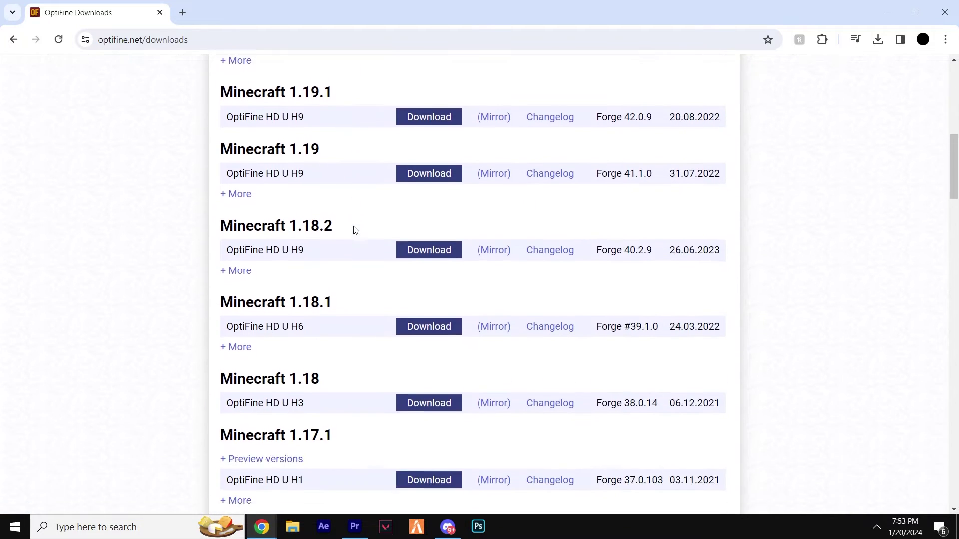
pyautogui.scroll(-6, 355, 230)
pyautogui.scroll(8, 358, 238)
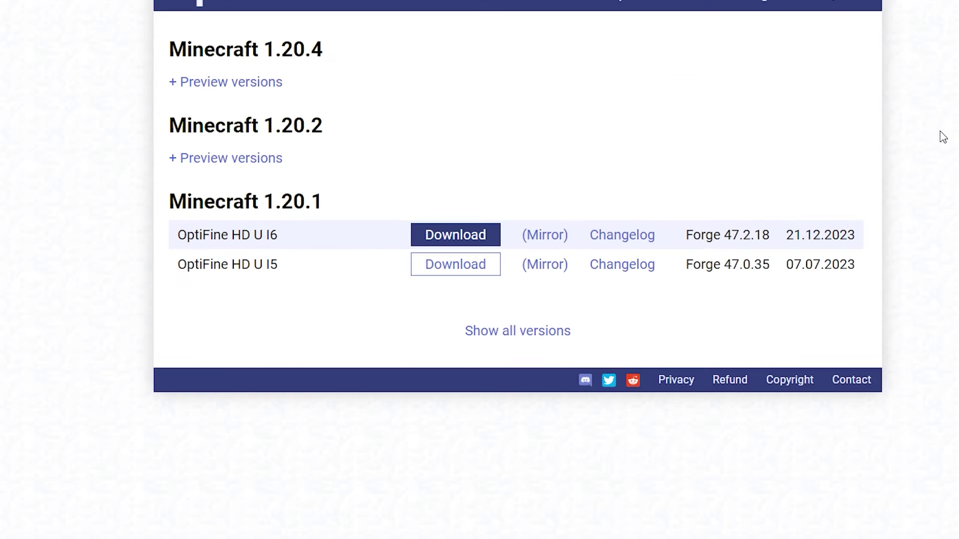
pyautogui.click(507, 331)
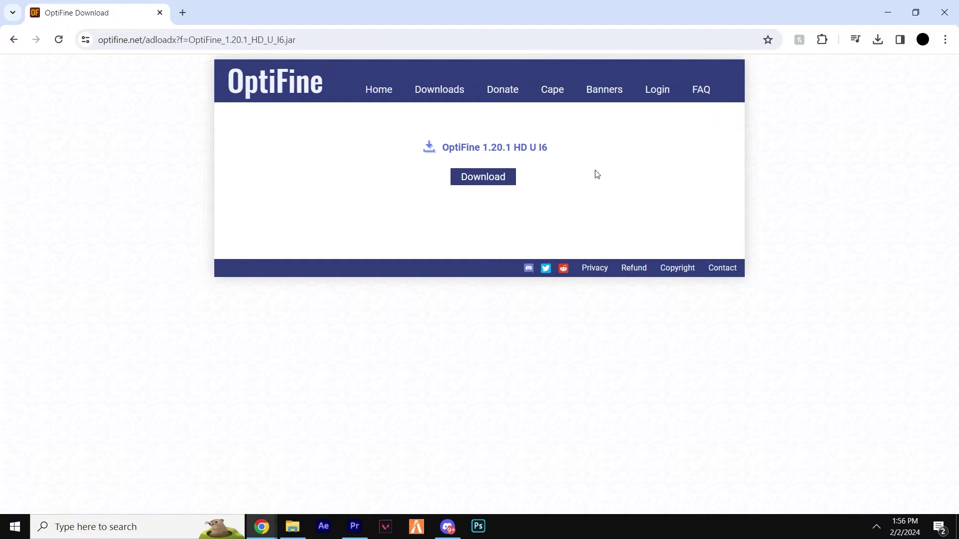
# Minimize the browser, open the Downloads folder in File Explorer, and move its window aside to uncover the desktop.
pyautogui.click(882, 15)
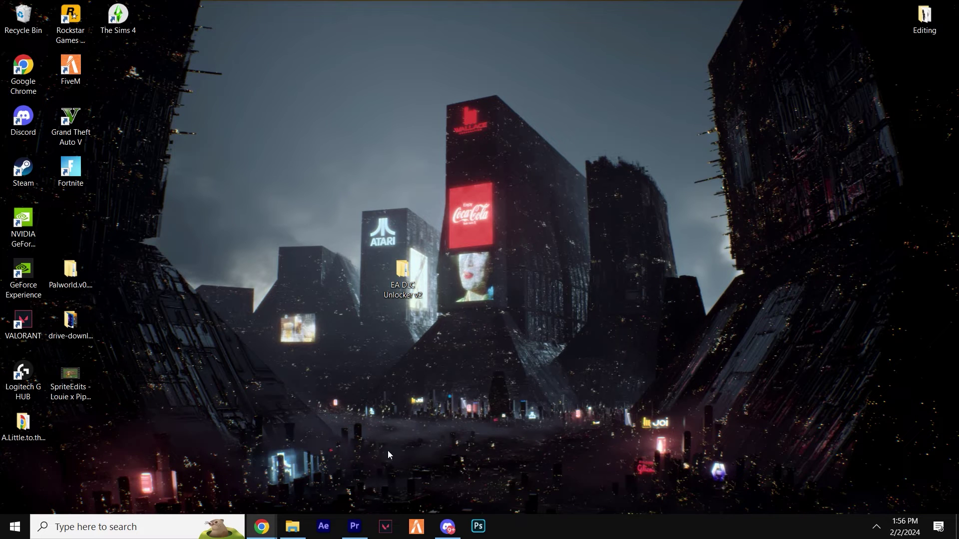
pyautogui.click(293, 526)
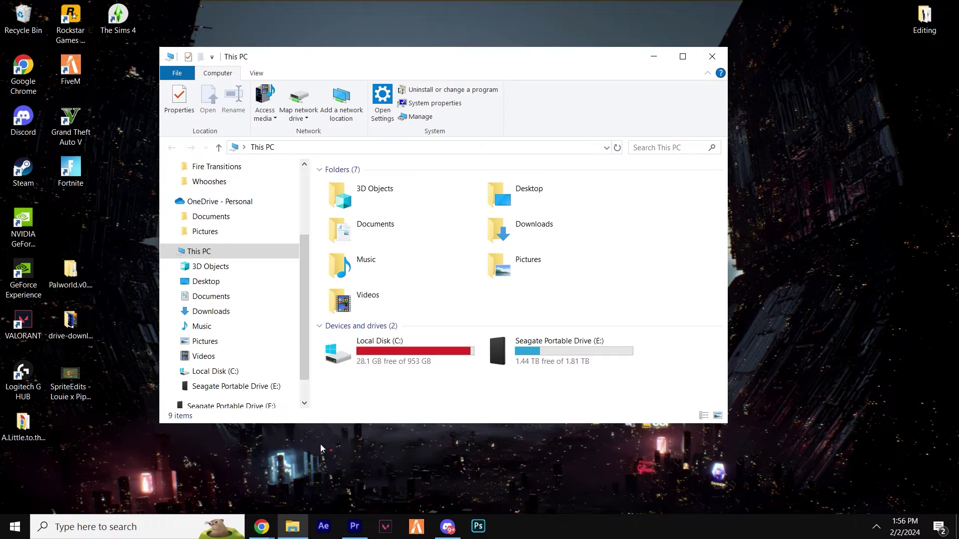
pyautogui.click(260, 311)
pyautogui.moveTo(414, 62); pyautogui.dragTo(325, 58)
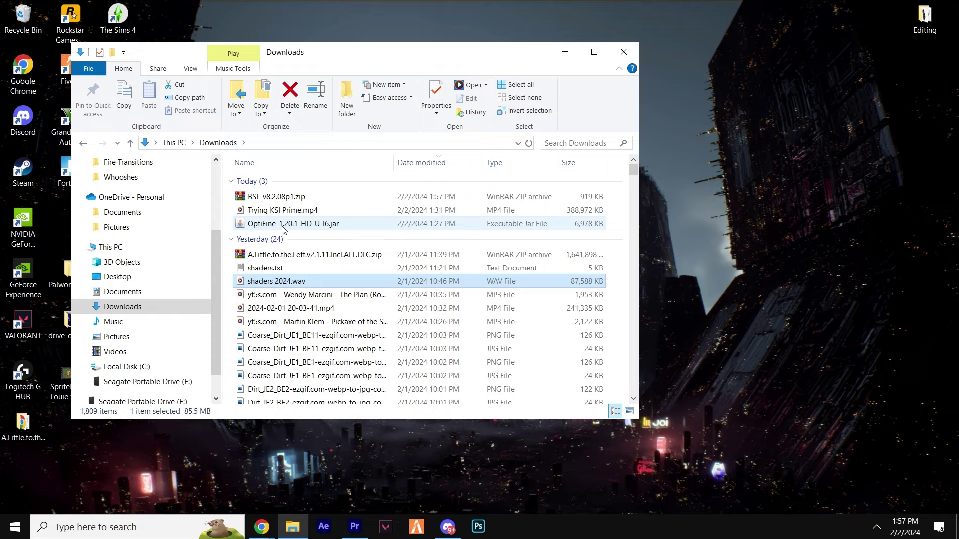
# Put OptiFine_1.20.1_HD_U_I6.jar and BSL_v8.2.08p1.zip on the desktop, and run the OptiFine jar from there.
pyautogui.moveTo(270, 229); pyautogui.dragTo(725, 224)
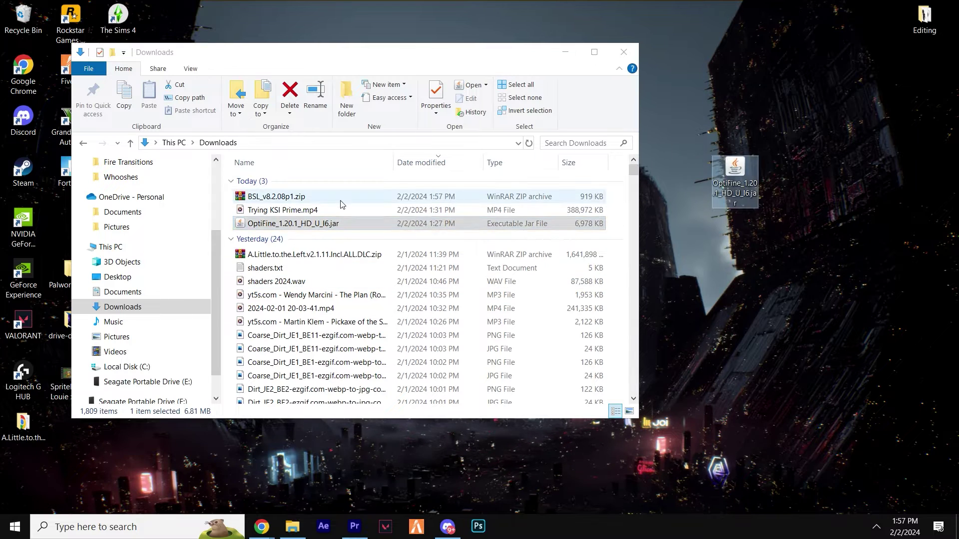
pyautogui.moveTo(319, 193); pyautogui.dragTo(448, 198)
pyautogui.moveTo(747, 184); pyautogui.dragTo(747, 184)
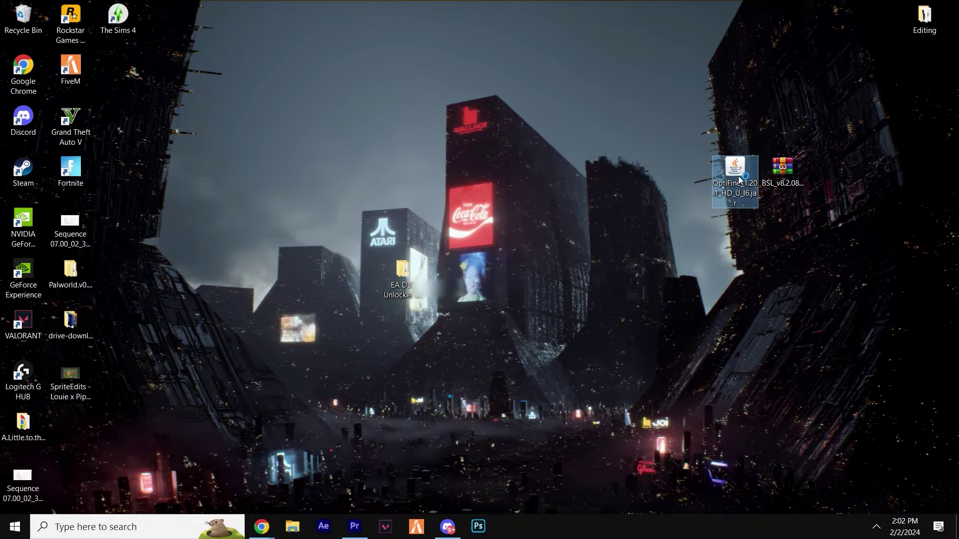
pyautogui.doubleClick(740, 181)
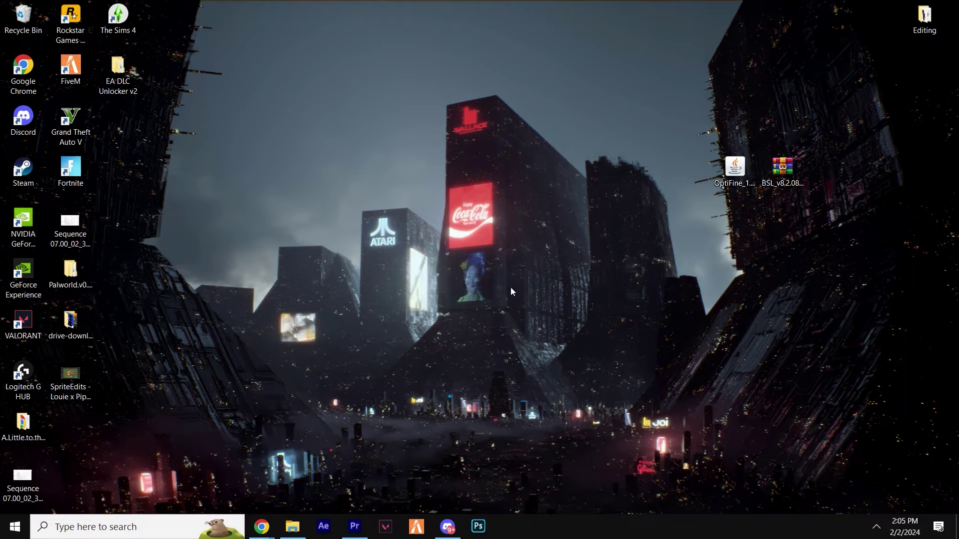
# Launch the unnamed 1.20.1 installation from Minecraft Launcher and quit the game from its title screen.
pyautogui.press('super')
pyautogui.write('MINE')
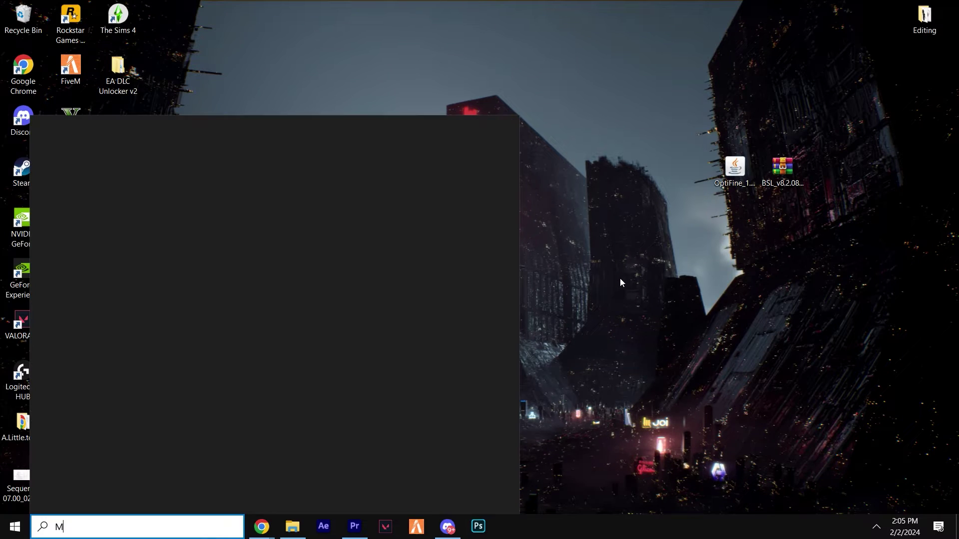
pyautogui.write('CR')
pyautogui.press('Return')
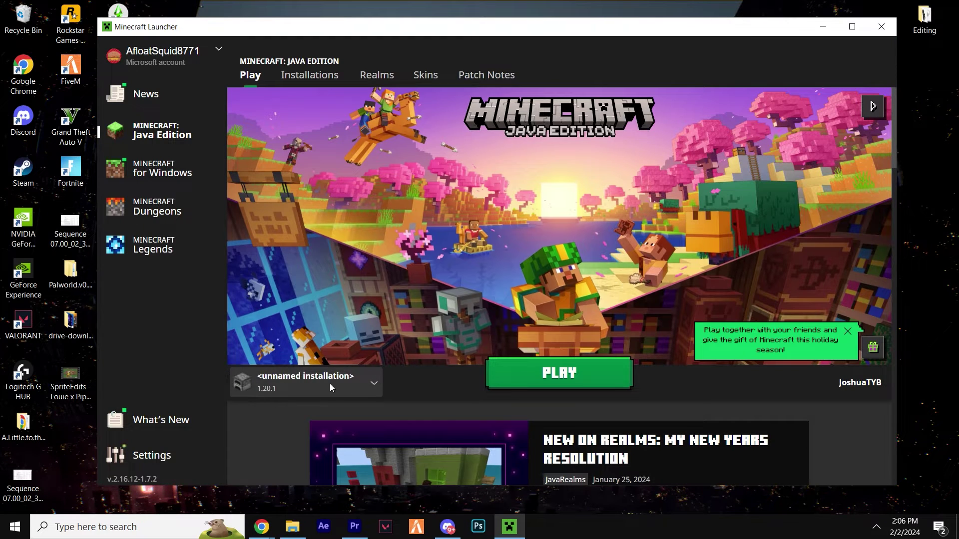
pyautogui.click(500, 383)
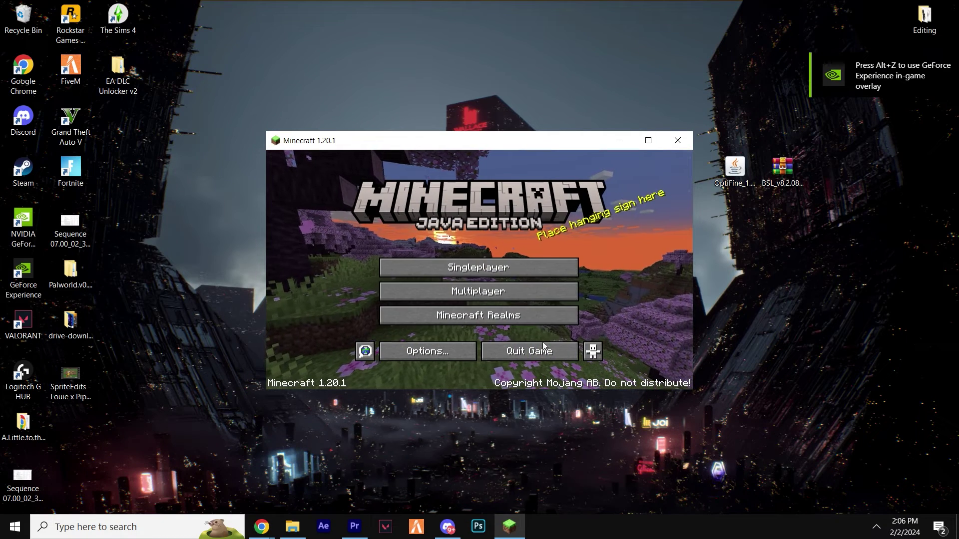
pyautogui.click(550, 353)
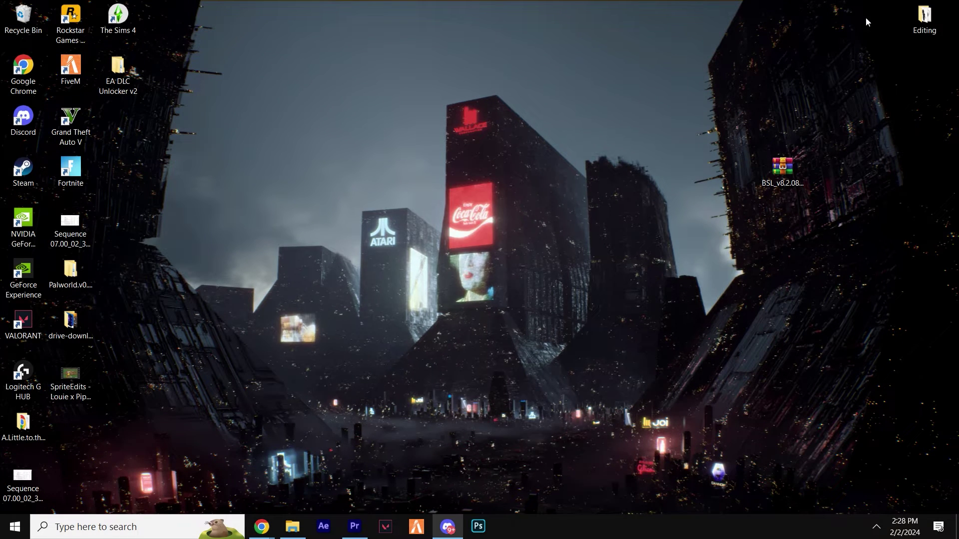
# Open Minecraft Launcher and create a new unnamed installation using release 1.20.1-OptiFine_HD_U_I6.
pyautogui.press('super')
pyautogui.write('mine')
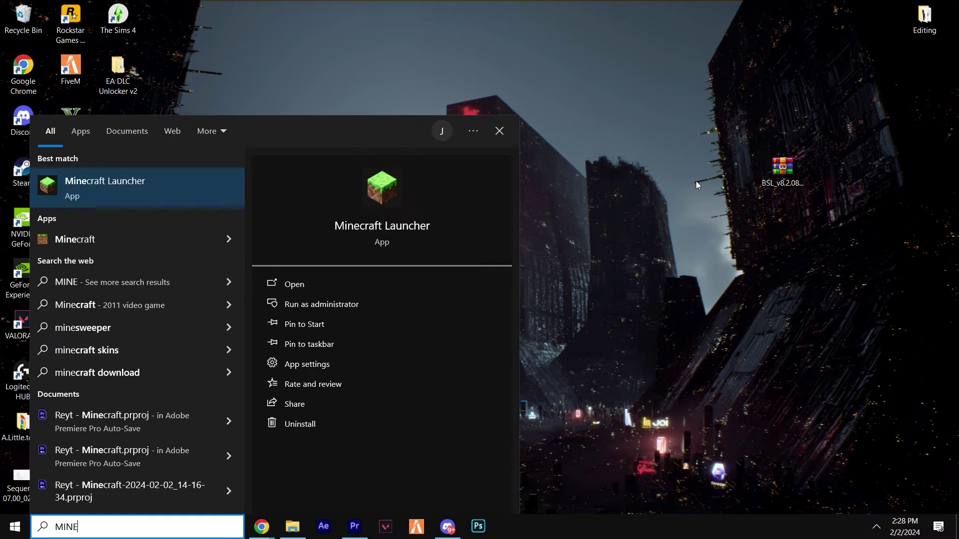
pyautogui.press('Return')
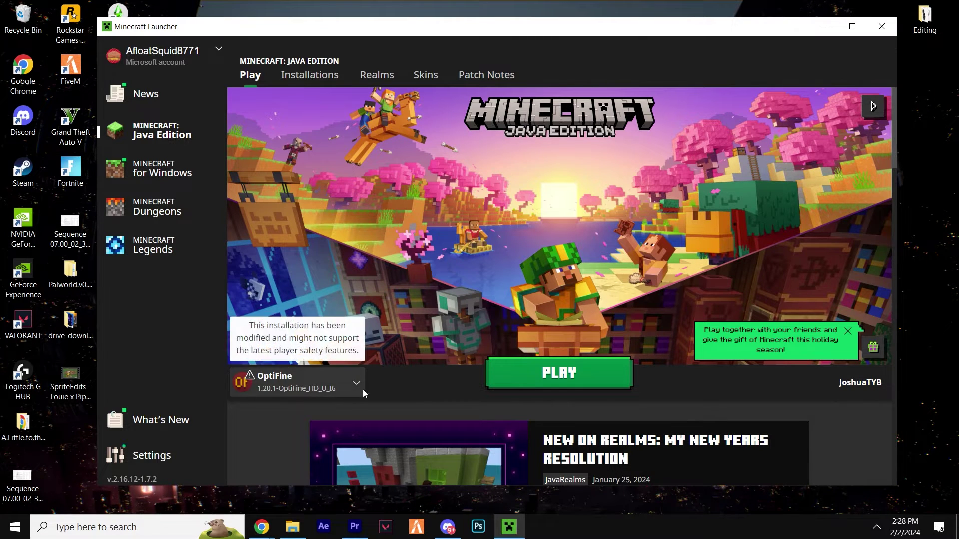
pyautogui.click(292, 80)
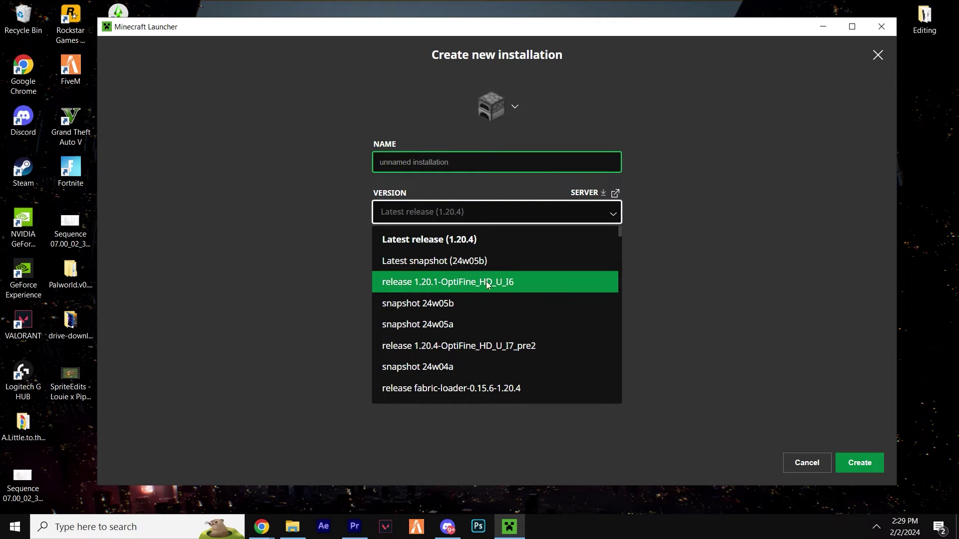
pyautogui.click(431, 284)
pyautogui.click(859, 463)
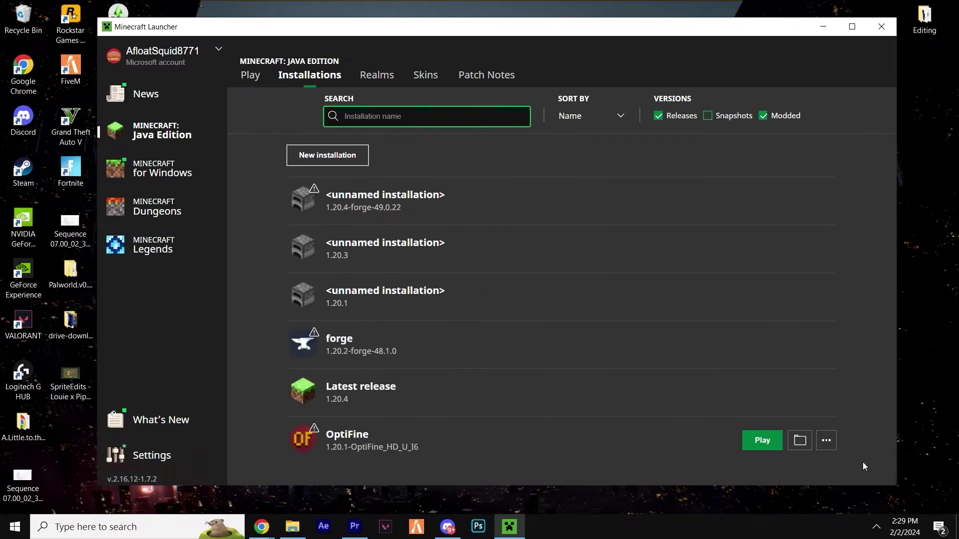
# Launch the game from Minecraft Launcher using the OptiFine 1.20.1 installation.
pyautogui.click(250, 75)
pyautogui.click(560, 373)
pyautogui.click(345, 282)
pyautogui.click(649, 328)
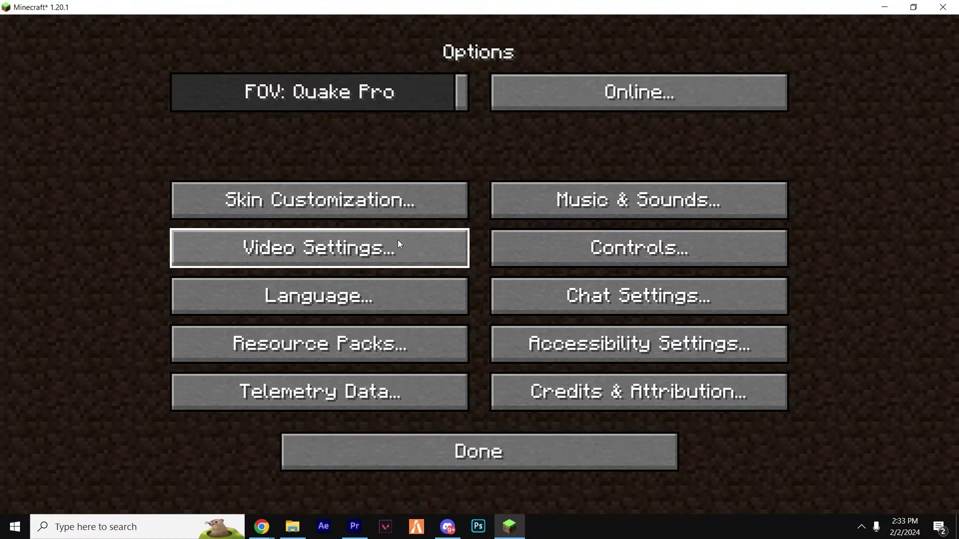
# Examine OptiFine's video settings in the game, including the quality and shader options.
pyautogui.click(398, 242)
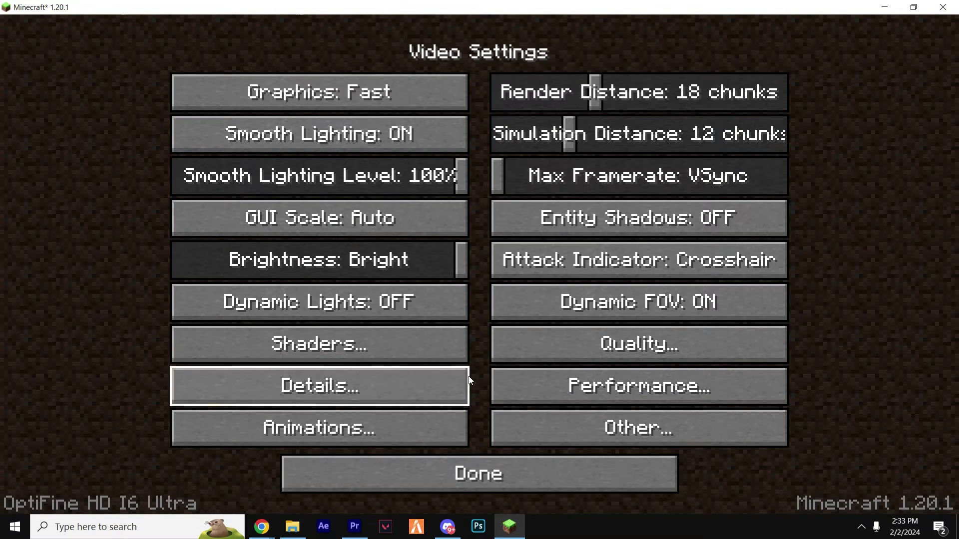
pyautogui.click(634, 345)
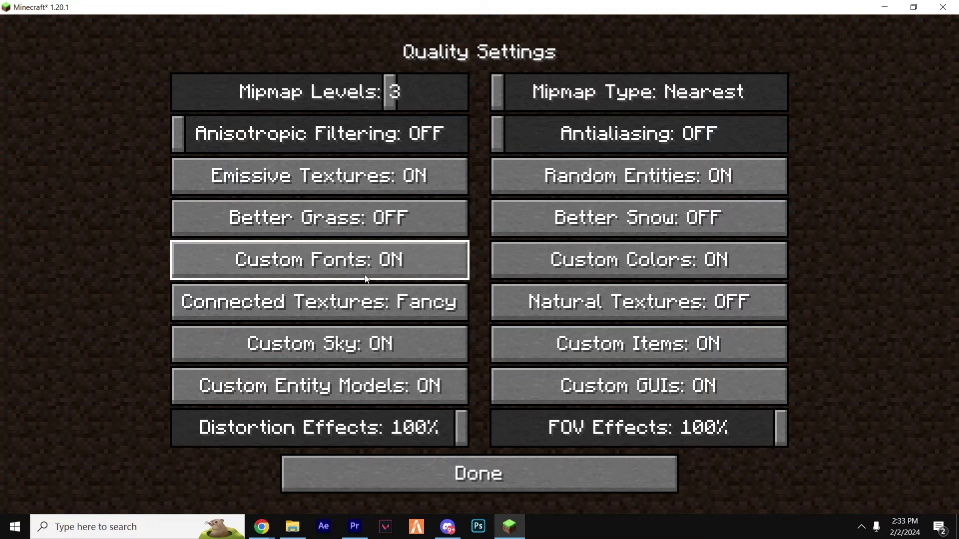
pyautogui.click(410, 471)
pyautogui.click(390, 345)
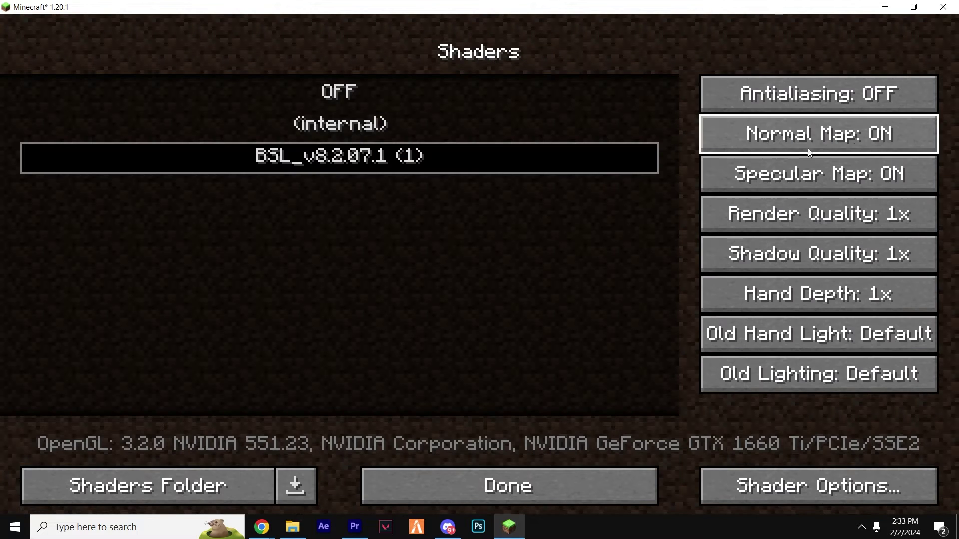
pyautogui.click(767, 474)
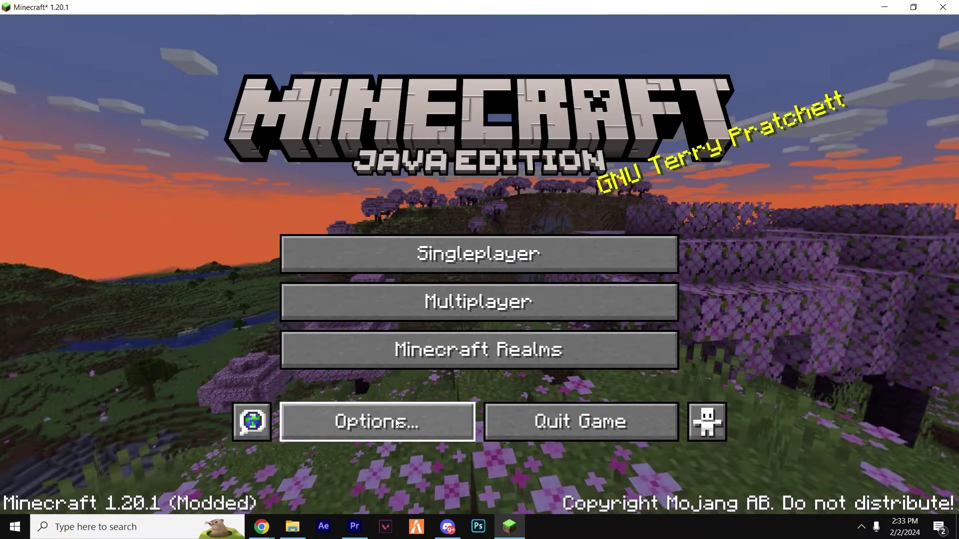
# Open the shaderpacks folder from the game's shader settings, move the BSL_v8.2.08p1 folder from the desktop into it, and close the folder window.
pyautogui.click(397, 424)
pyautogui.click(397, 242)
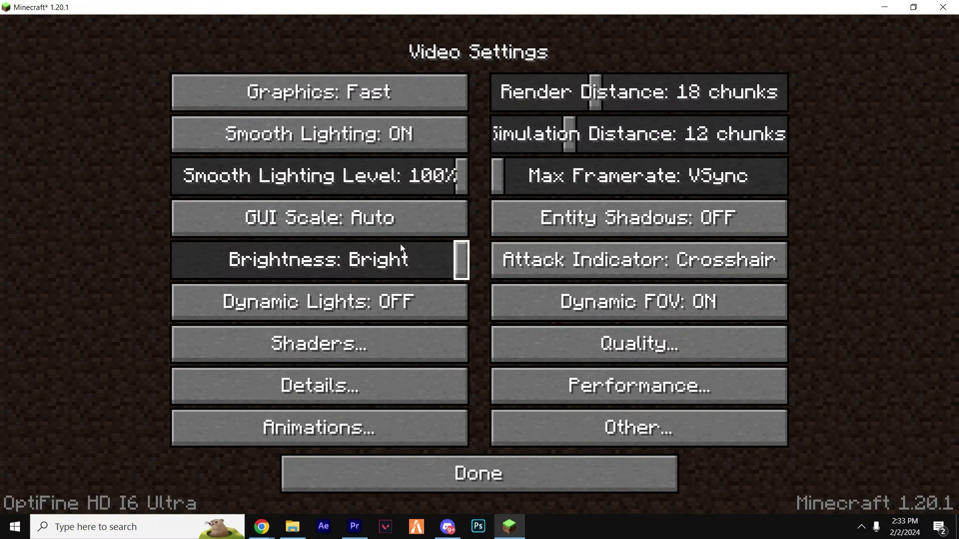
pyautogui.click(356, 352)
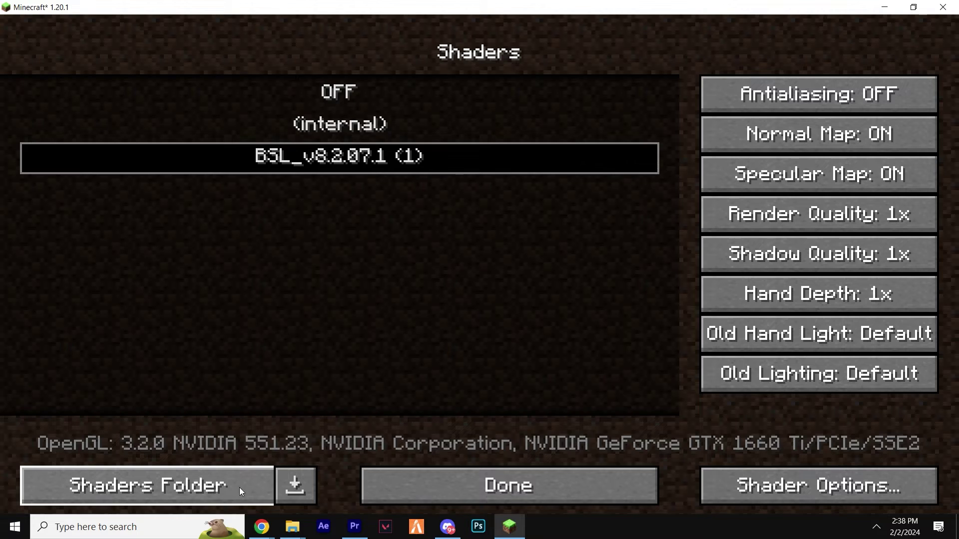
pyautogui.click(238, 488)
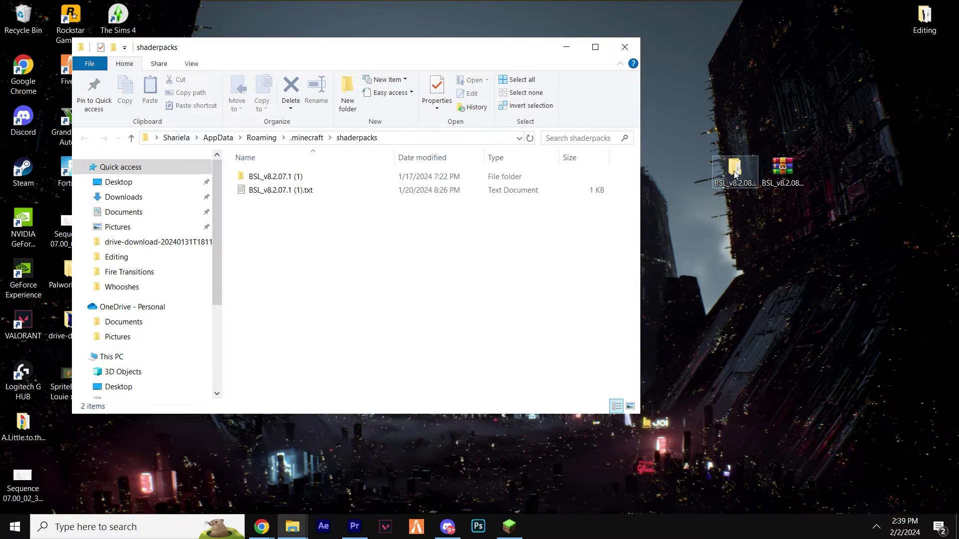
pyautogui.moveTo(734, 170); pyautogui.dragTo(324, 210)
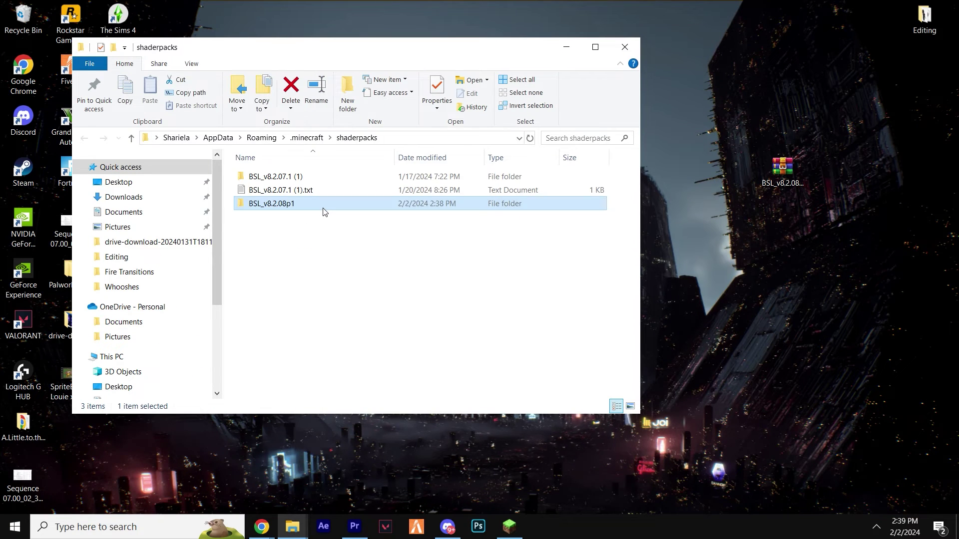
pyautogui.click(624, 47)
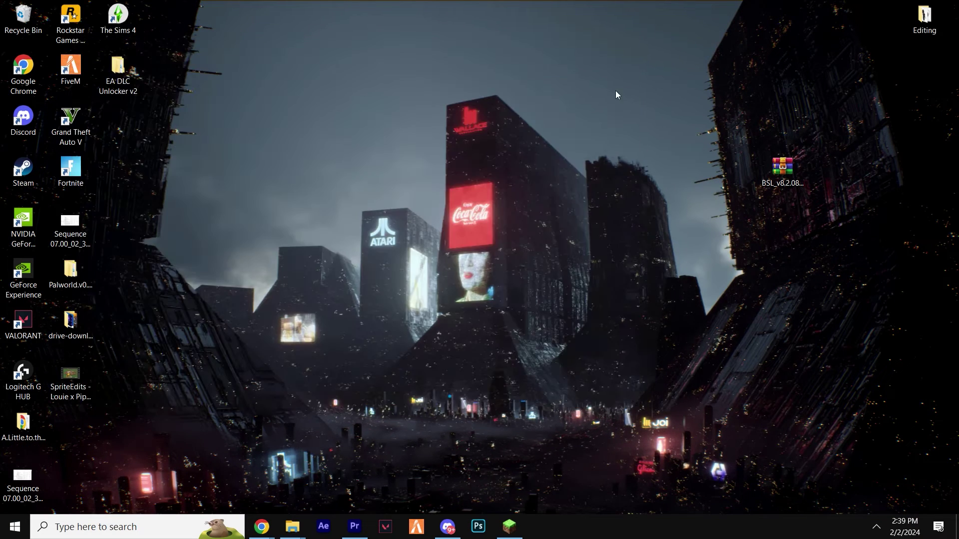
# Switch back to Minecraft and load the survival world New World.
pyautogui.click(510, 527)
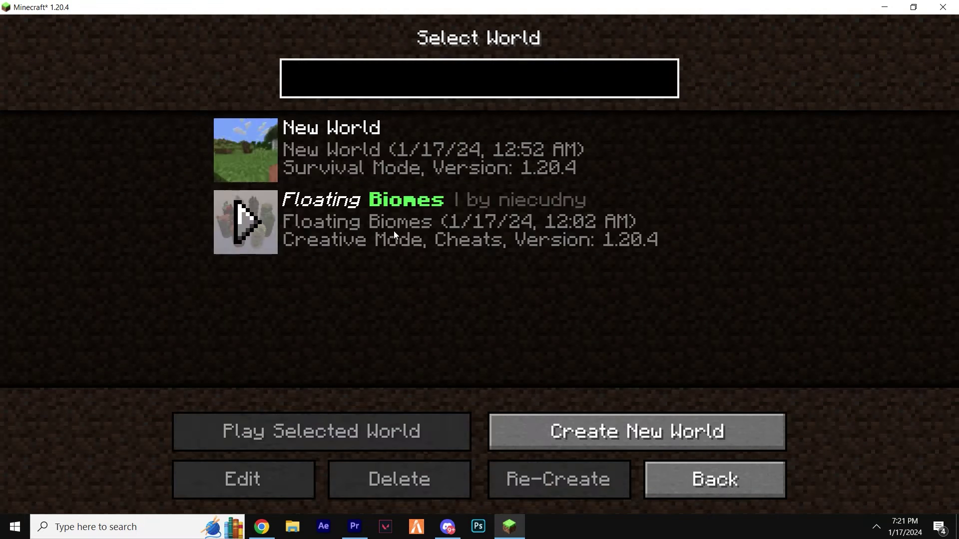
pyautogui.doubleClick(387, 162)
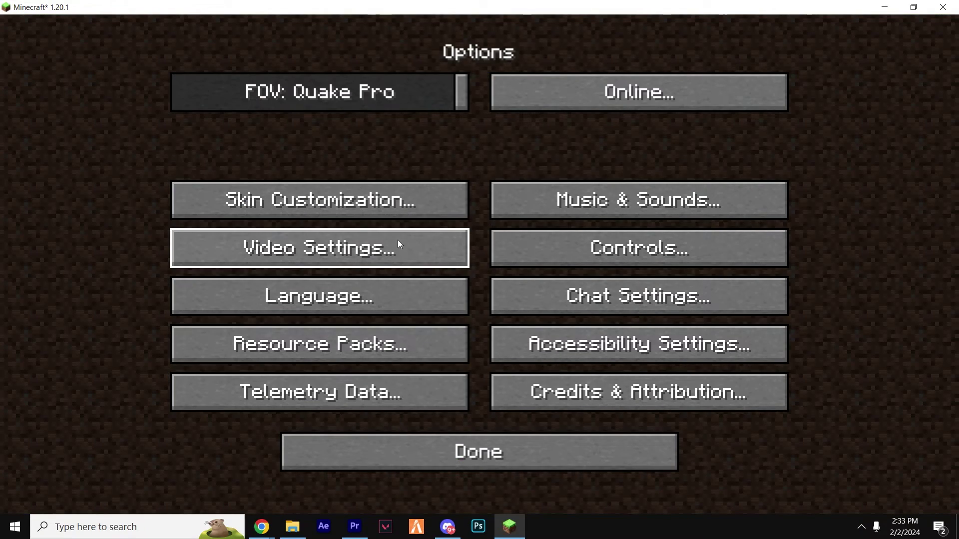
# Activate the BSL_v8.2.08p1 shader pack in the video settings and hide the in-game HUD.
pyautogui.click(398, 241)
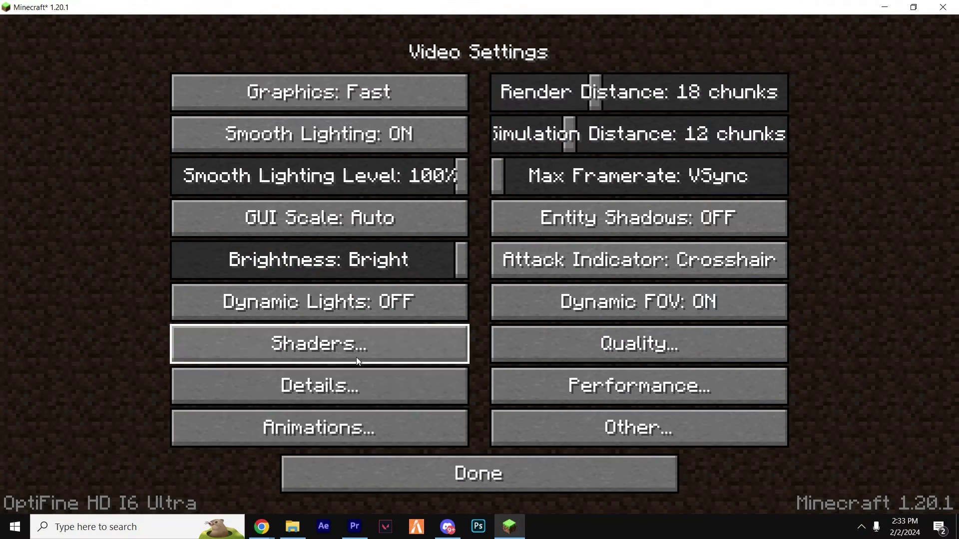
pyautogui.click(356, 356)
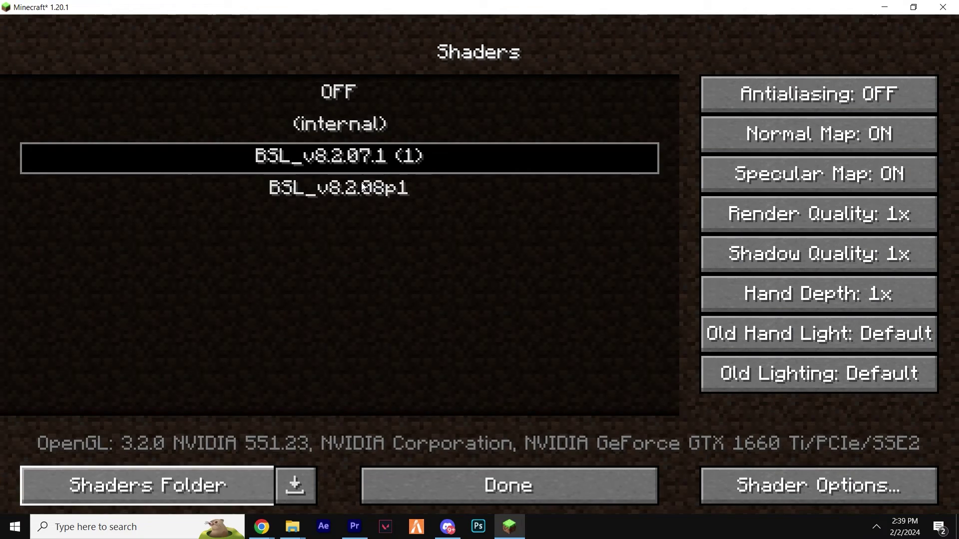
pyautogui.click(362, 186)
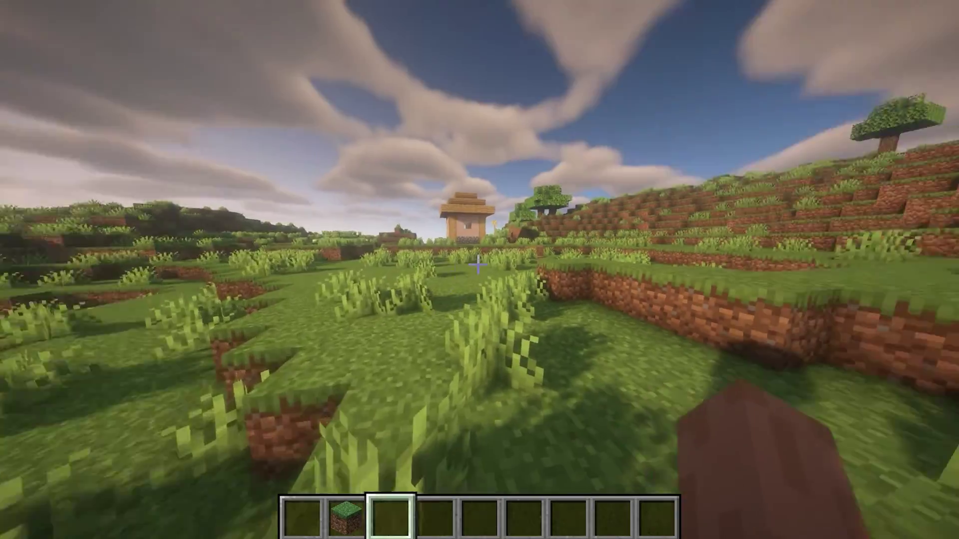
pyautogui.press('F1')
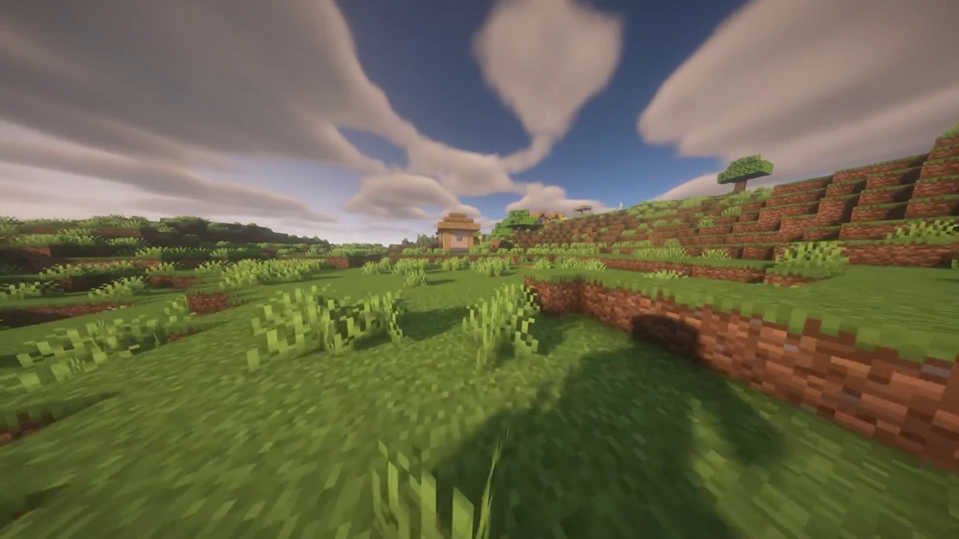